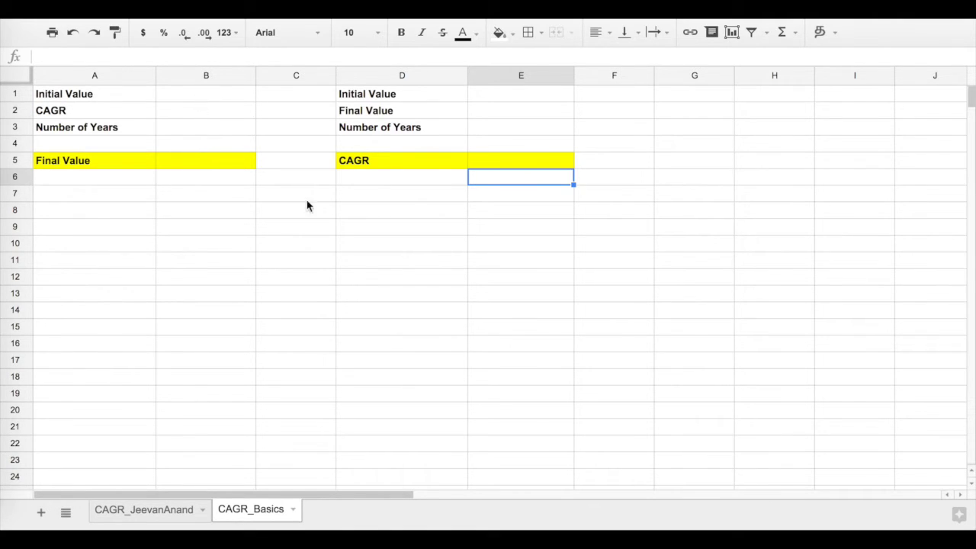
Step: Enter 1000, 10% and 2 as initial value, growth rate and years in B1:B3
left_click(211, 95)
type("1000")
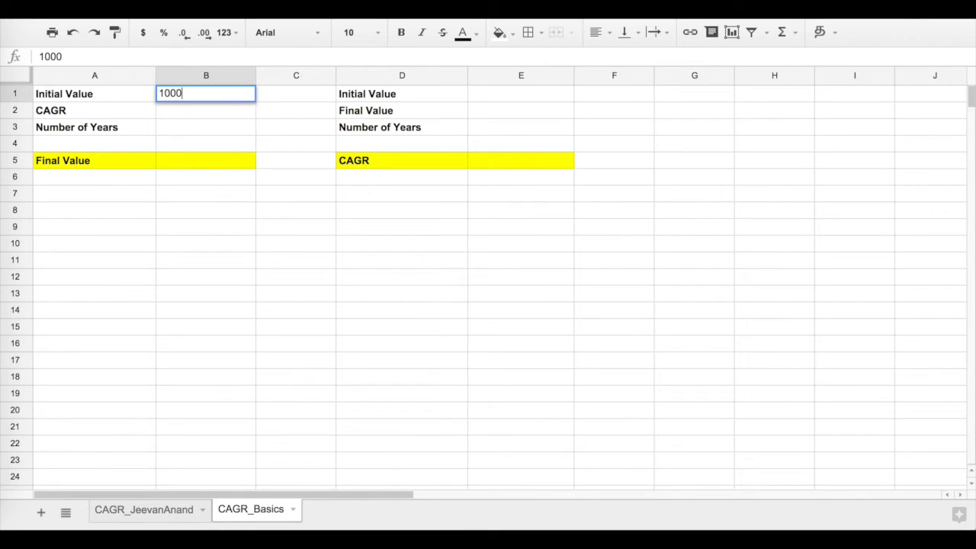
key("Return")
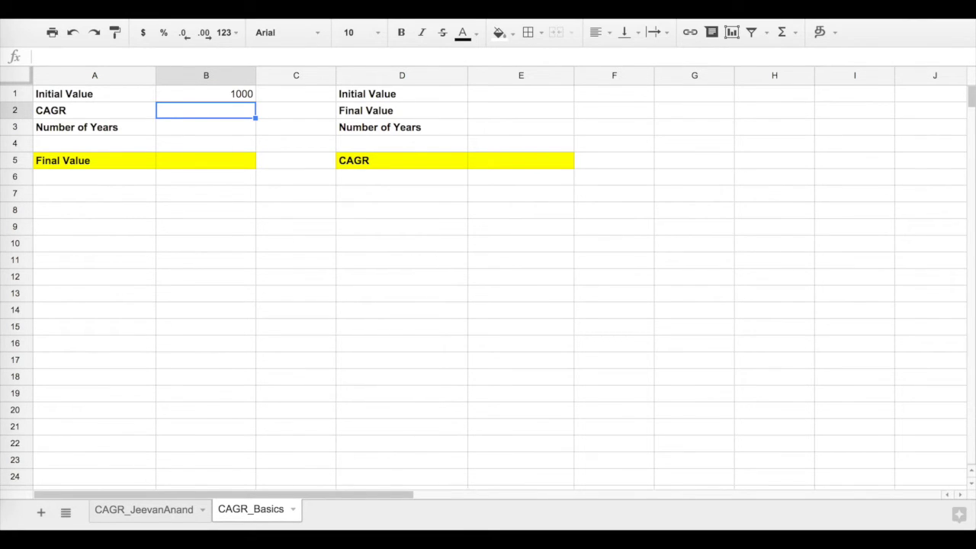
type("10%")
key("Return")
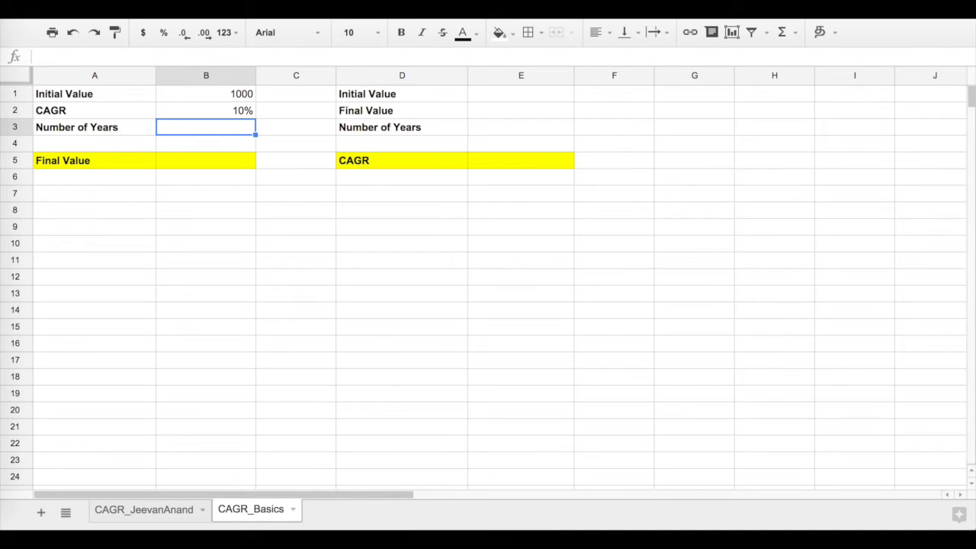
type("2")
key("Return")
key("Return")
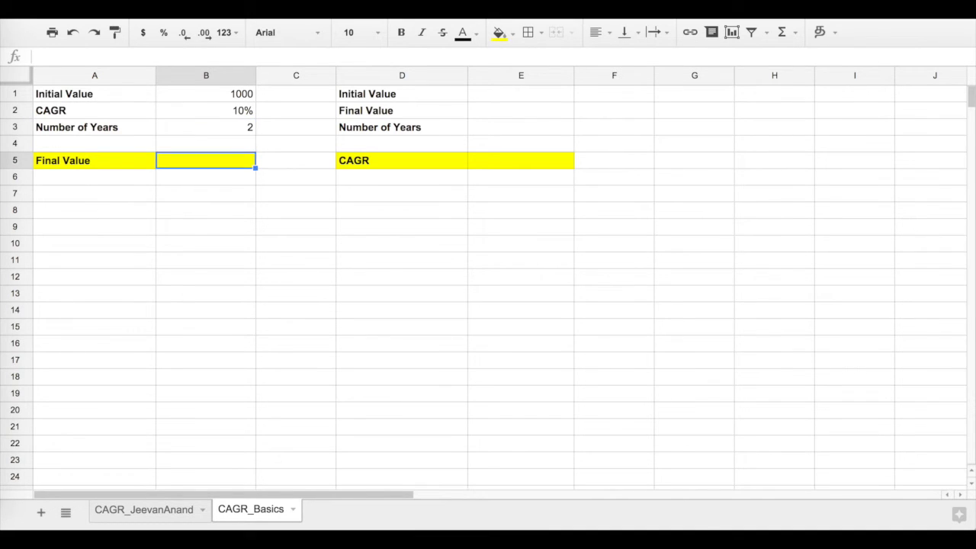
Step: Compute the Final Value in B5 with =(1+B2)^B3*B1, giving 1210
type("=")
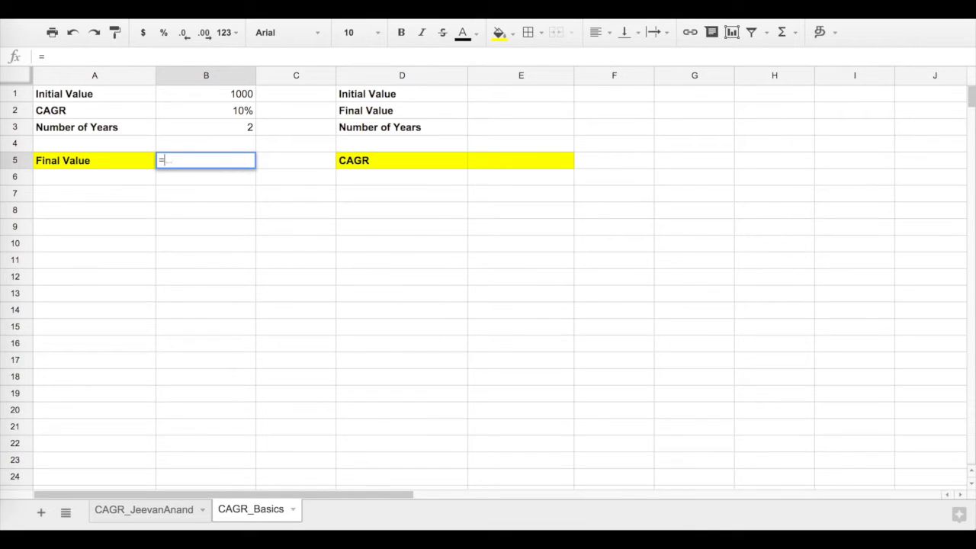
key("Escape")
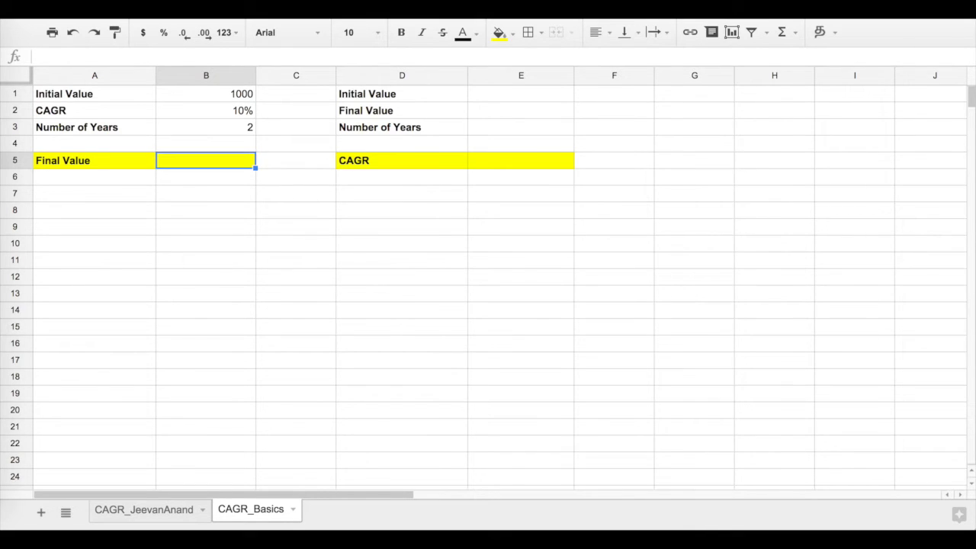
type("=(1+")
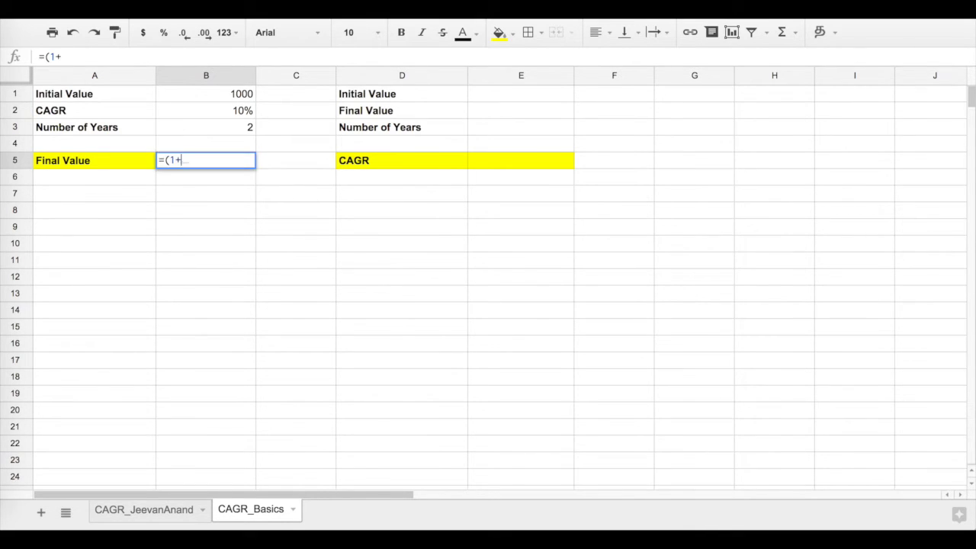
left_click(233, 113)
type(")^")
left_click(238, 125)
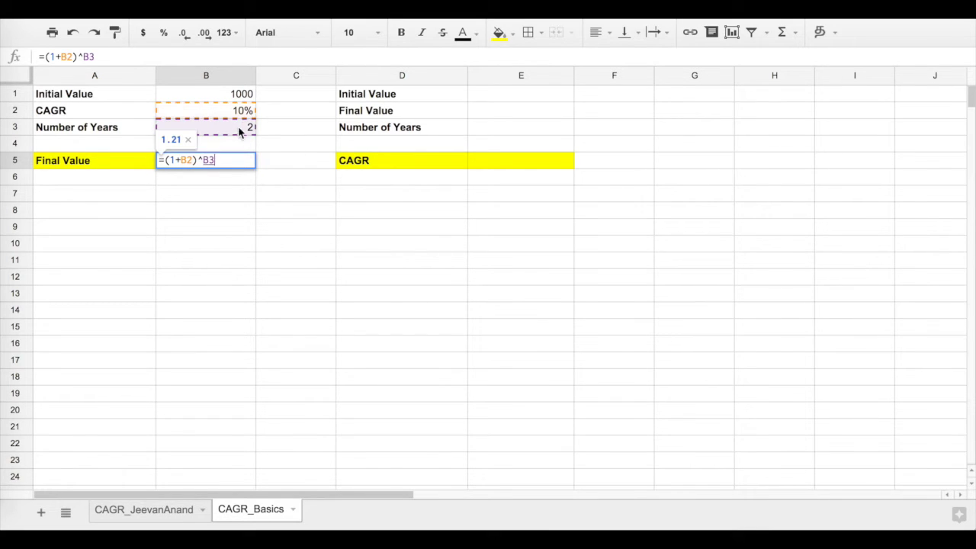
type("*")
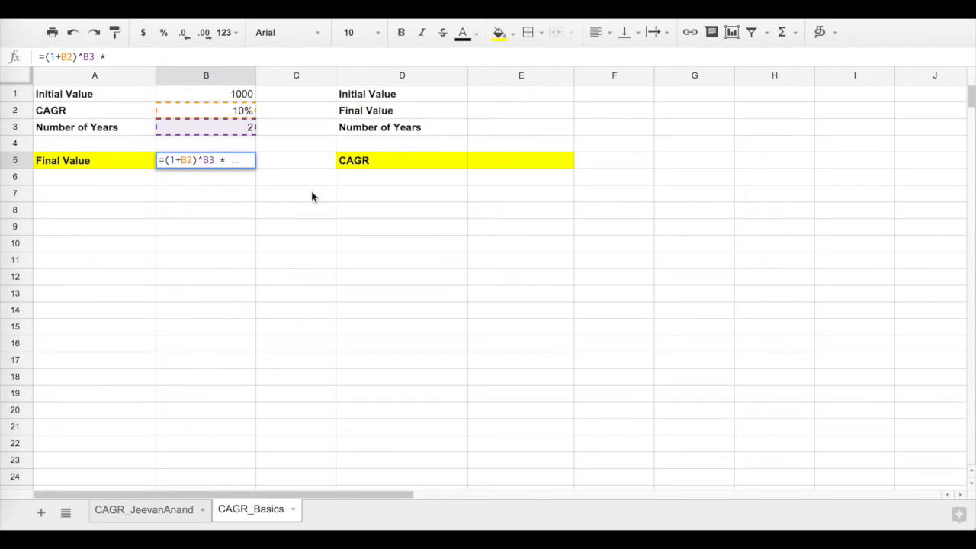
left_click(237, 94)
key("Return")
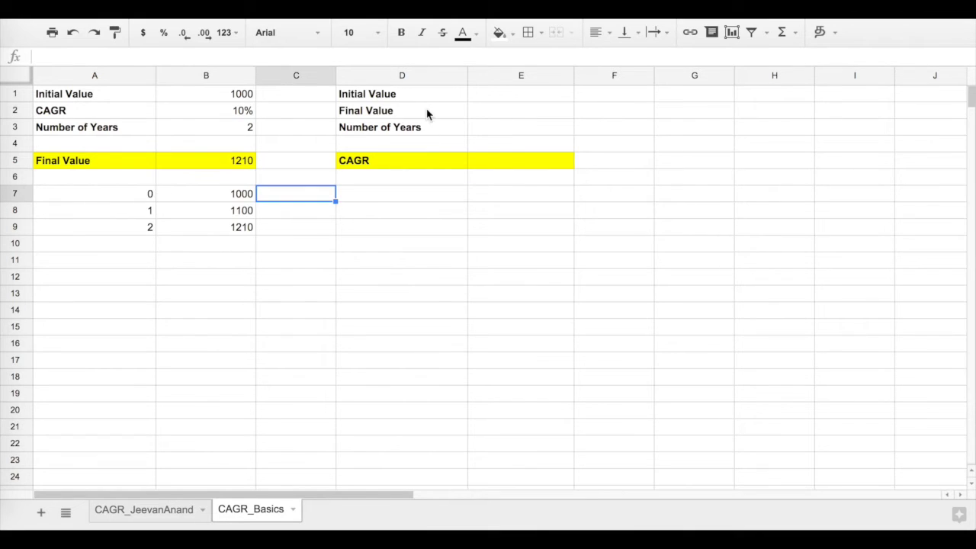
Step: Enter 1000, 1500 and 3 as initial value, final value and years in E1:E3
left_click(488, 95)
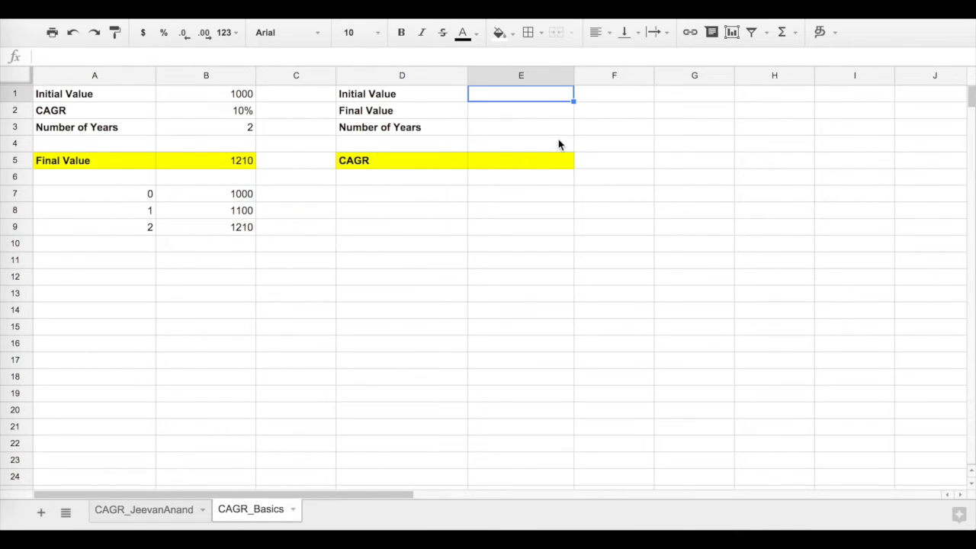
type("1000")
key("Return")
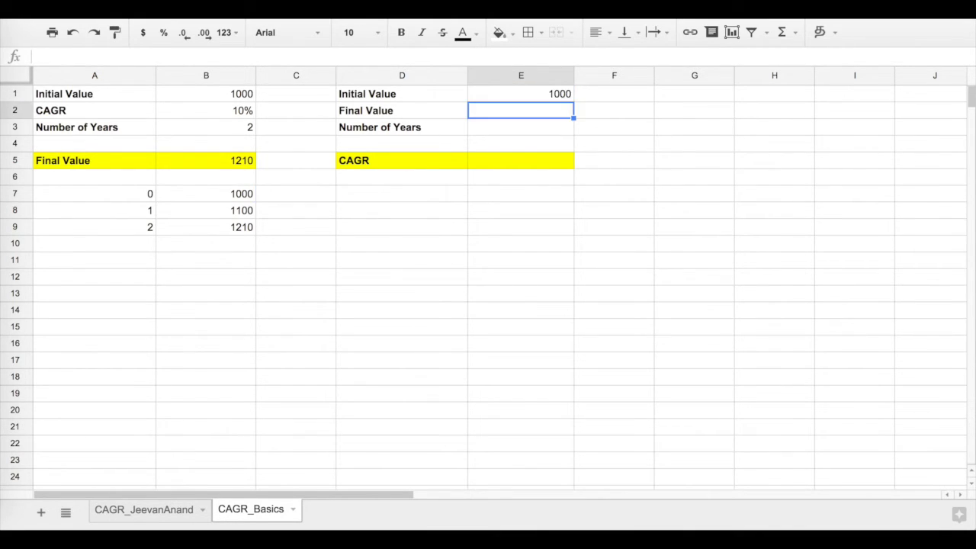
type("15000")
key("BackSpace")
key("Return")
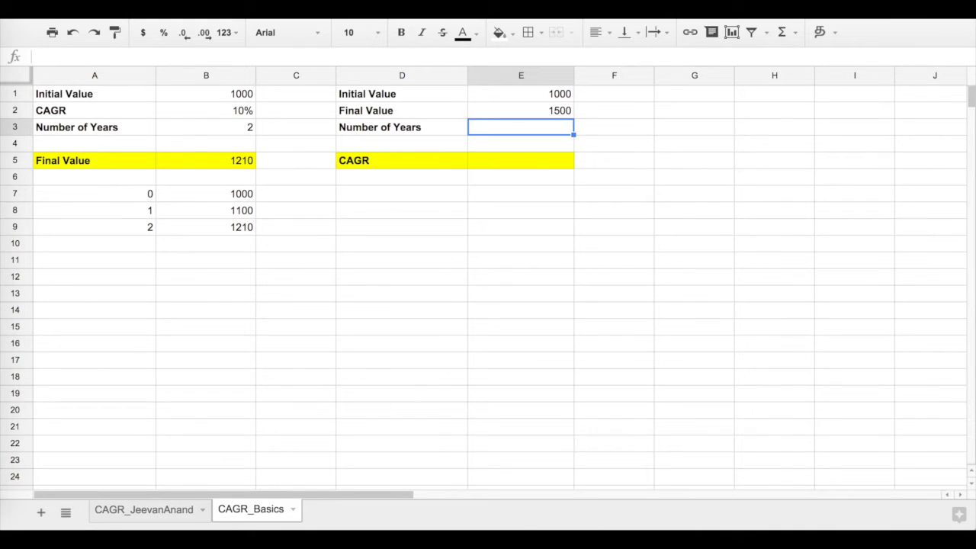
type("3")
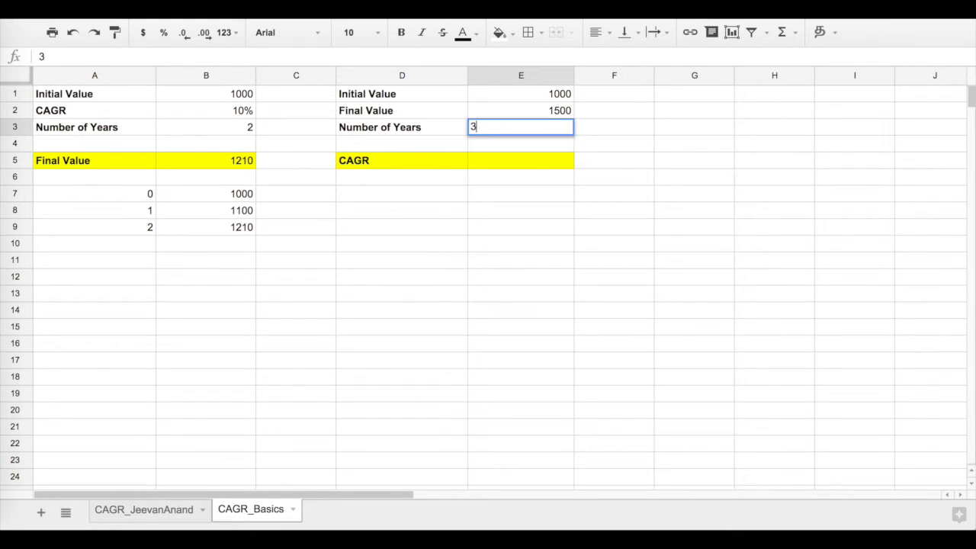
key("Return")
Step: Check the B5 formula, then begin the E5 CAGR formula dividing E2 by E1
left_click(520, 160)
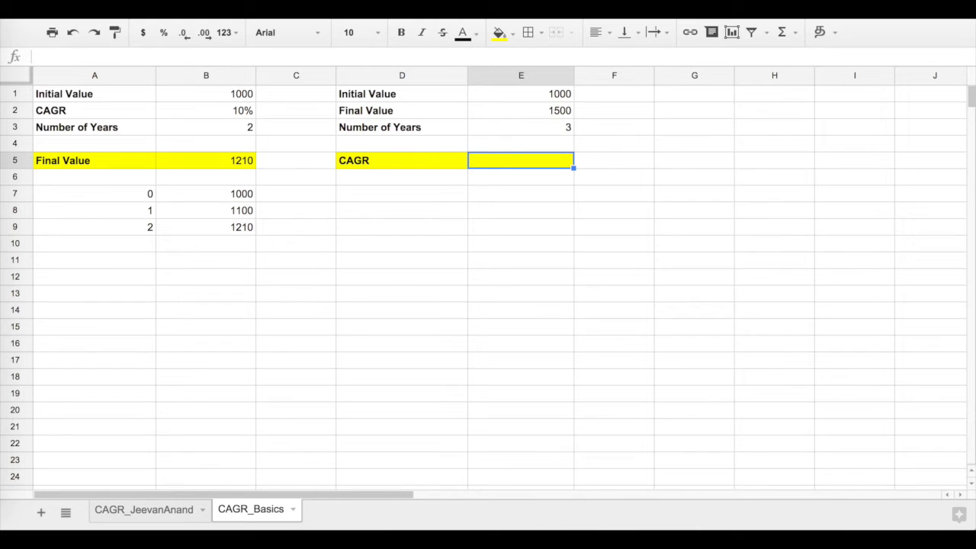
double_click(224, 168)
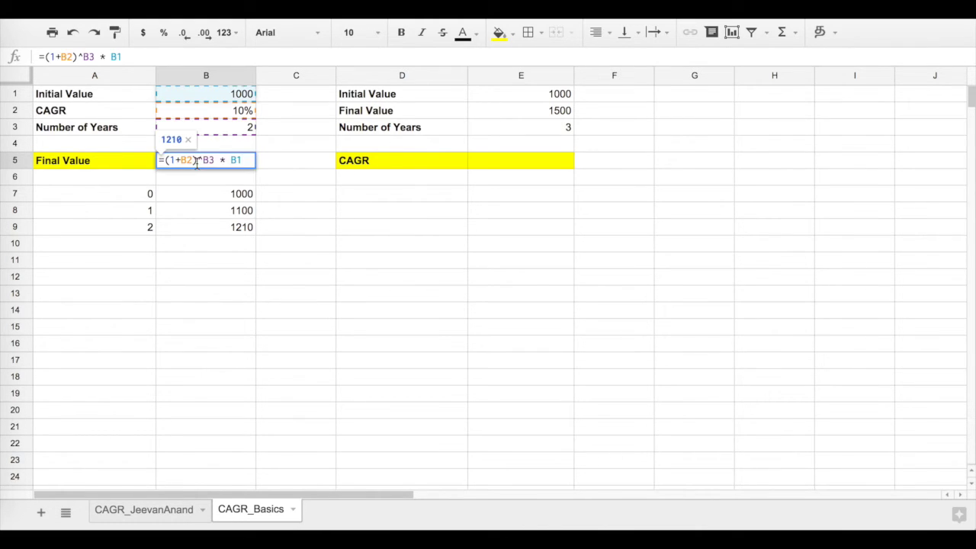
double_click(570, 165)
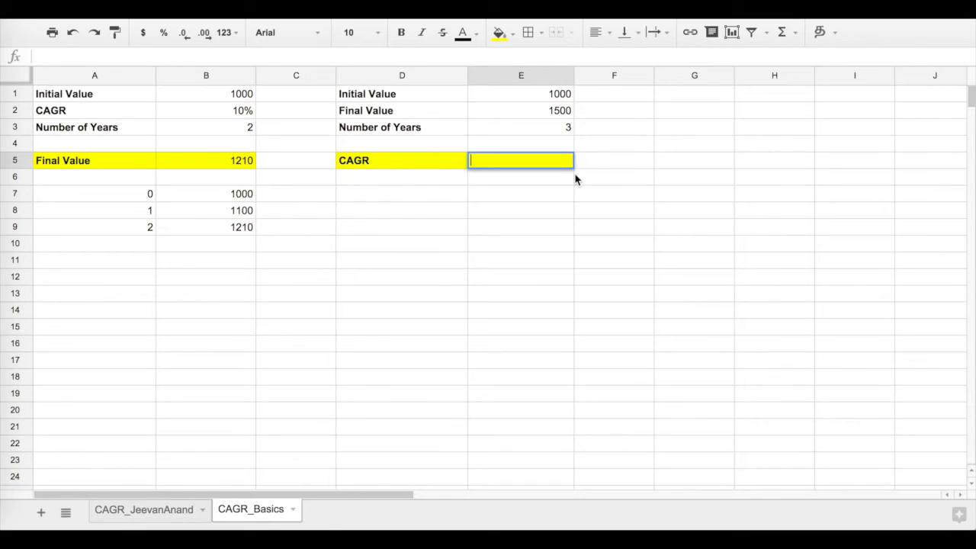
type("=(")
left_click(562, 111)
type("/")
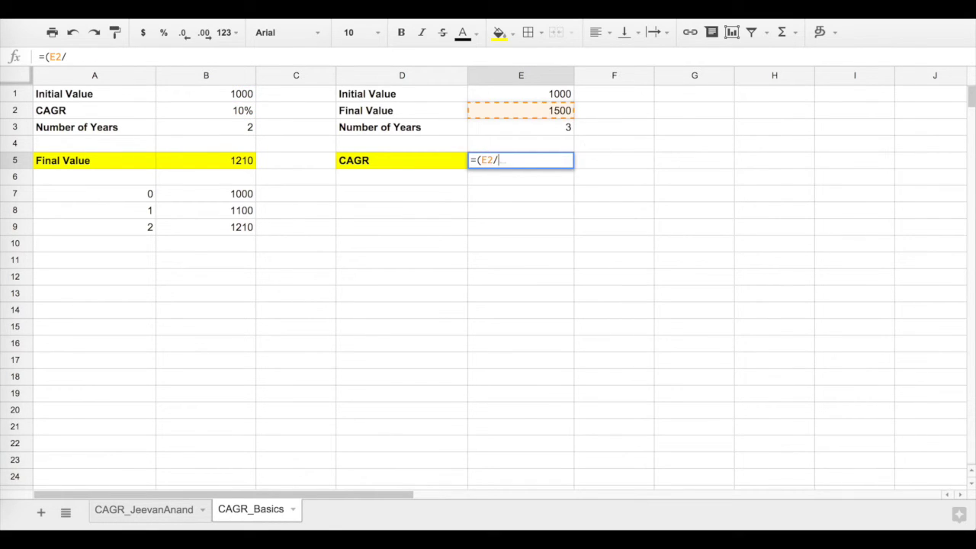
type("E1)")
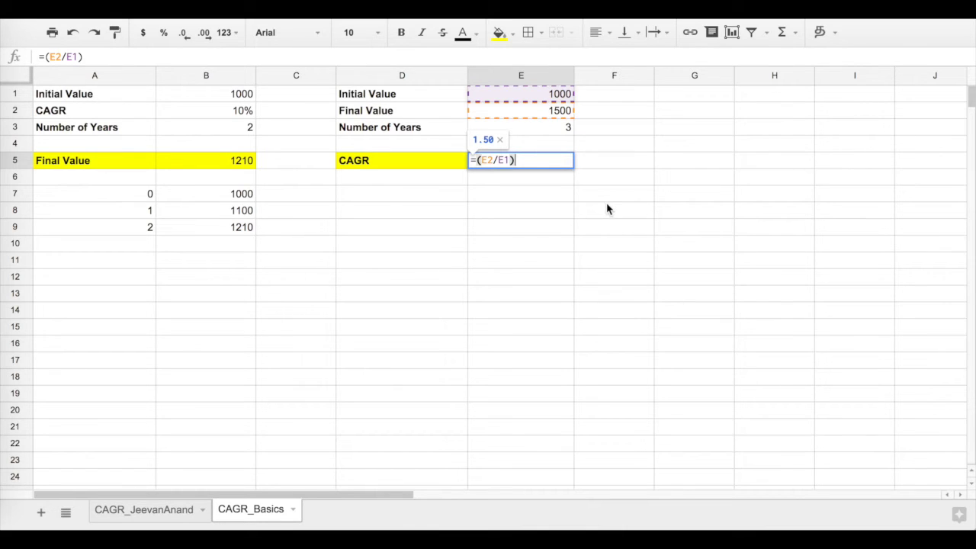
type("^(1/")
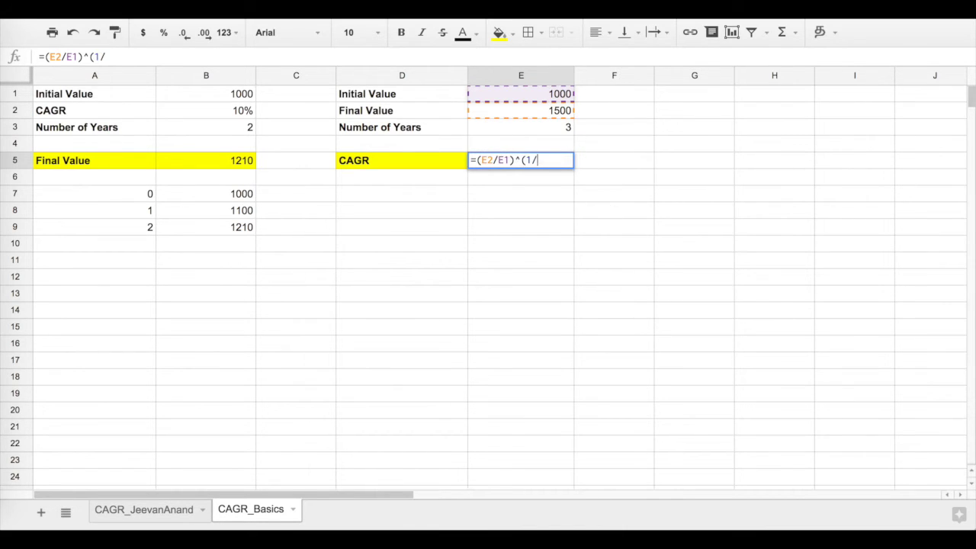
Step: Complete E5 as =((E2/E1)^(1/E3)-1)*100, giving a CAGR of 14.47
left_click(560, 130)
type(")")
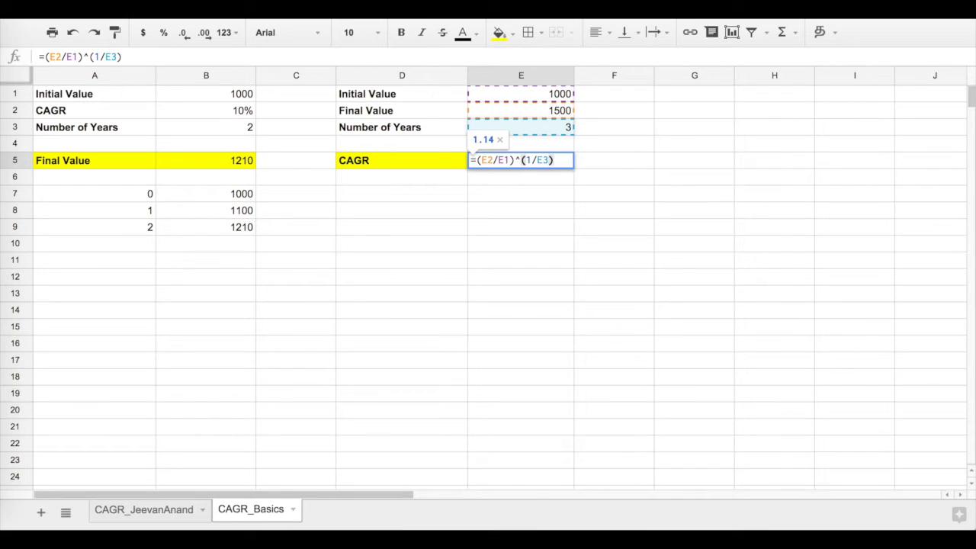
type("-1)")
key("Left")
key("Left")
key("Left")
key("Left")
key("Left")
key("Left")
key("Left")
key("Left")
key("Left")
key("Left")
key("Left")
key("Left")
key("Left")
key("Left")
key("Left")
key("Left")
key("Left")
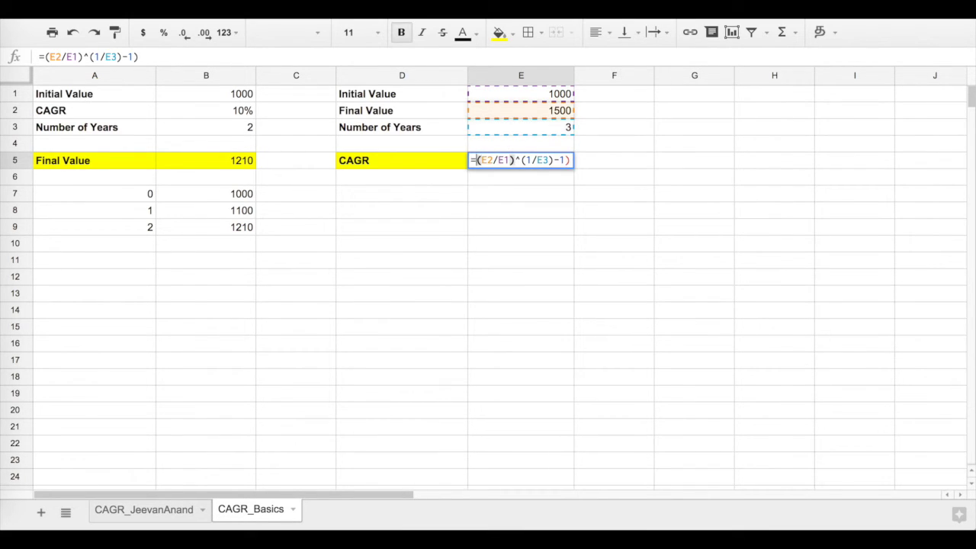
type("(")
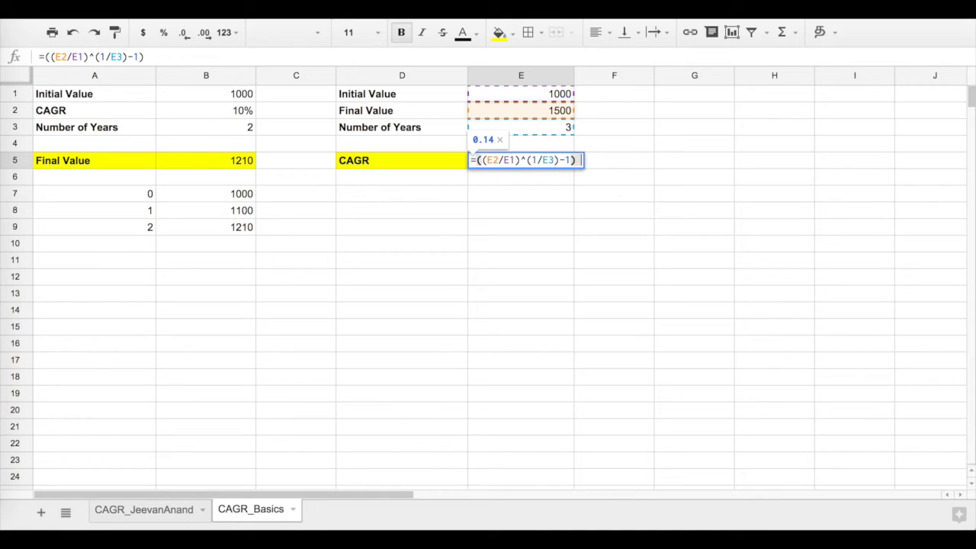
left_click(579, 160)
type("* 100")
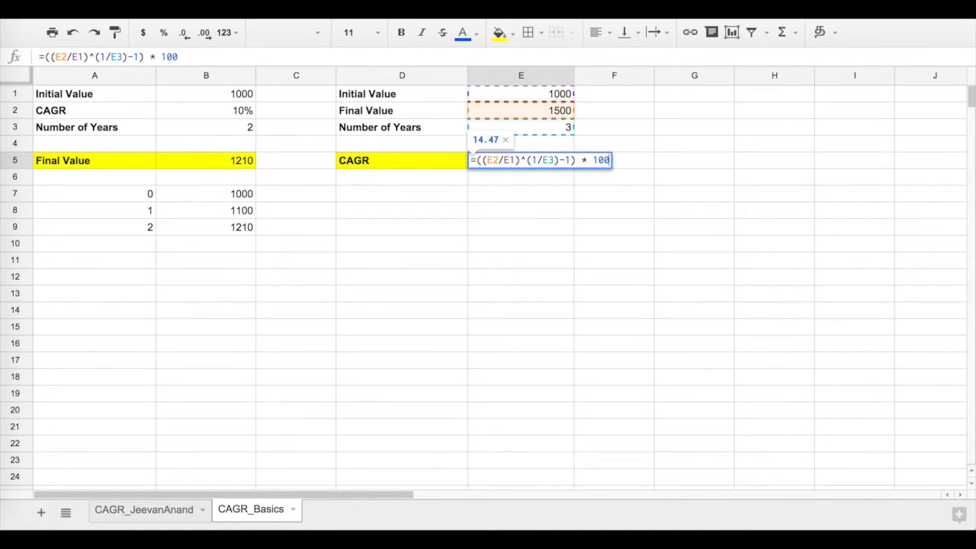
key("Return")
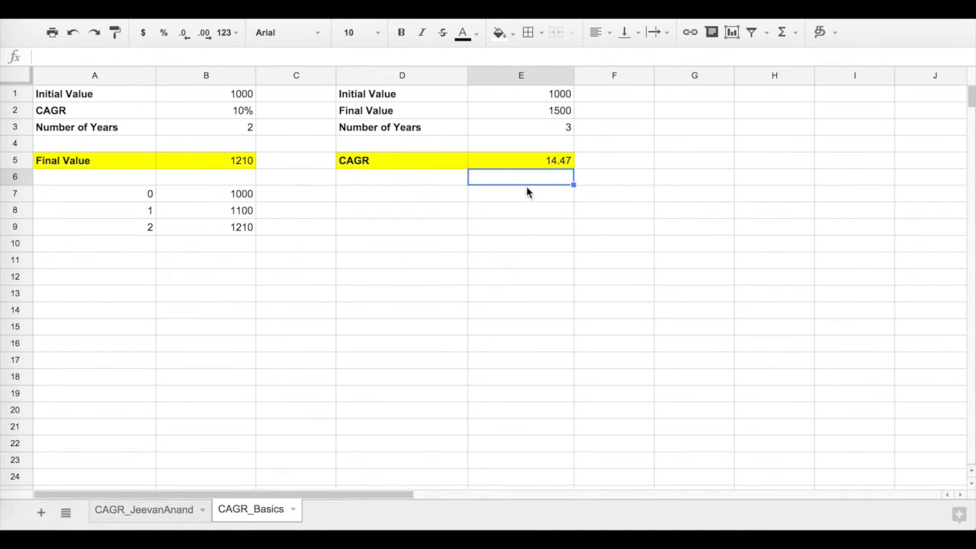
Step: Review the E5 CAGR formula and move to the CAGR_JeevanAnand sheet
left_click(562, 159)
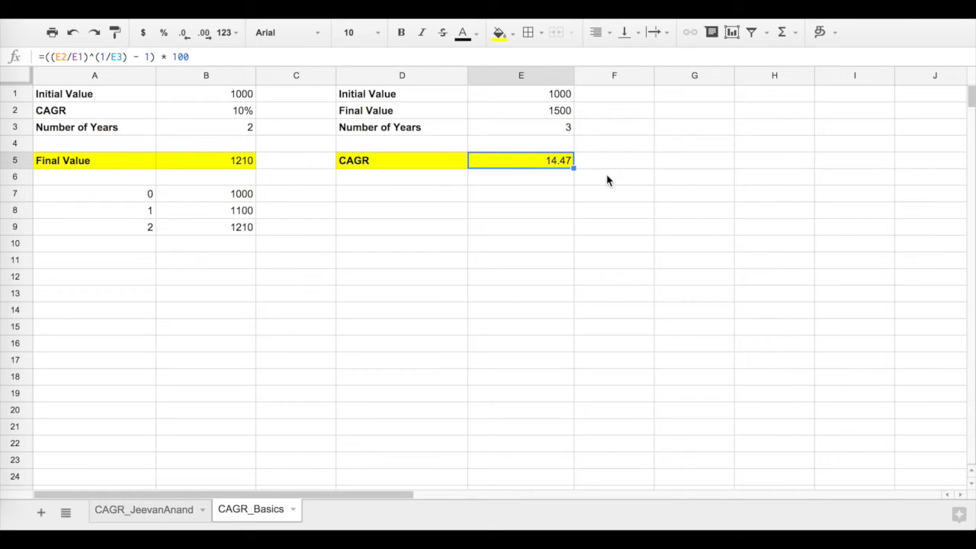
left_click(602, 167)
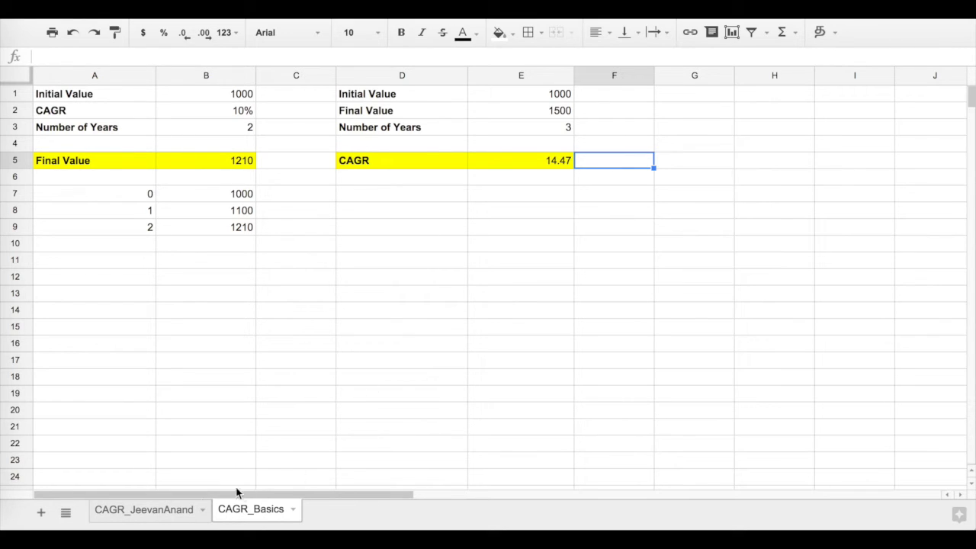
left_click(160, 511)
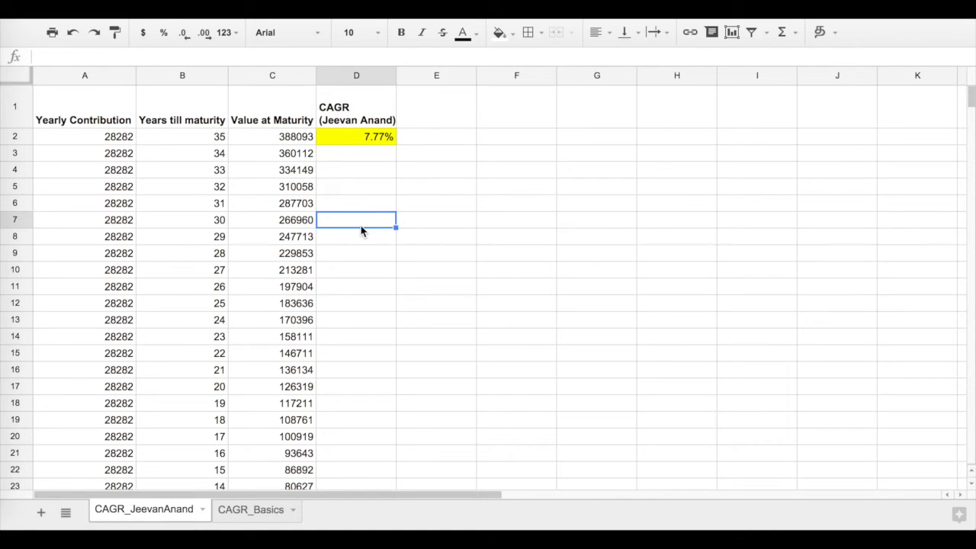
Step: Inspect the 35 years till maturity in B2 and the maturity-value formula in C4
left_click(206, 142)
left_click(293, 174)
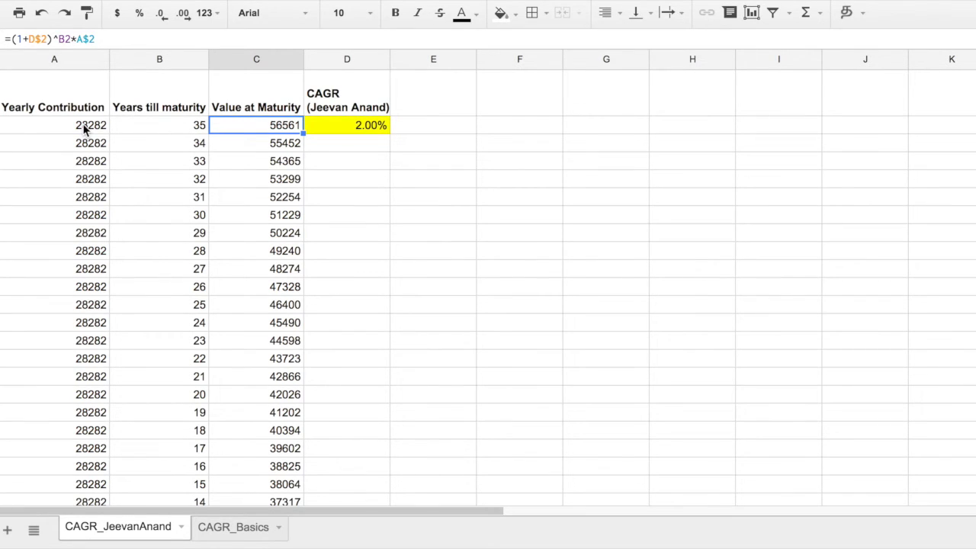
left_click(189, 131)
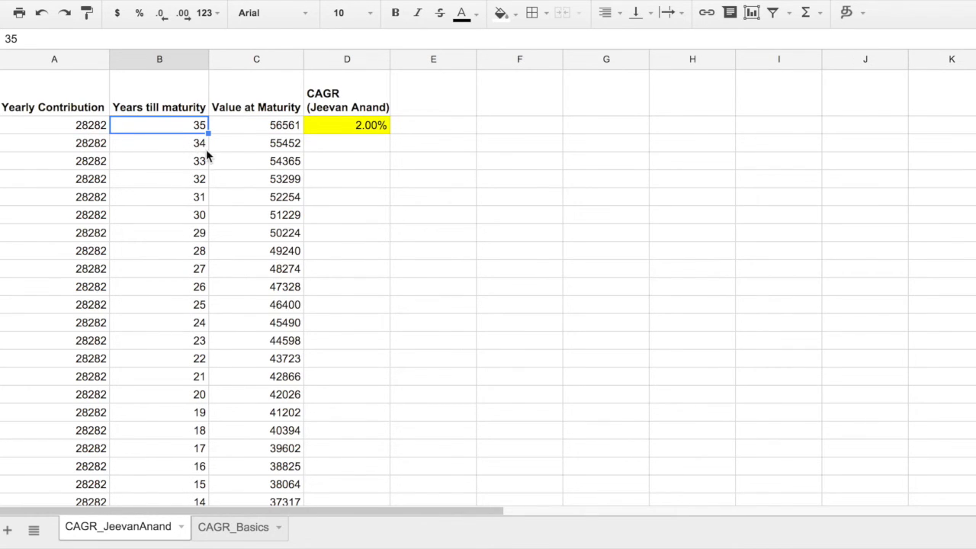
double_click(271, 129)
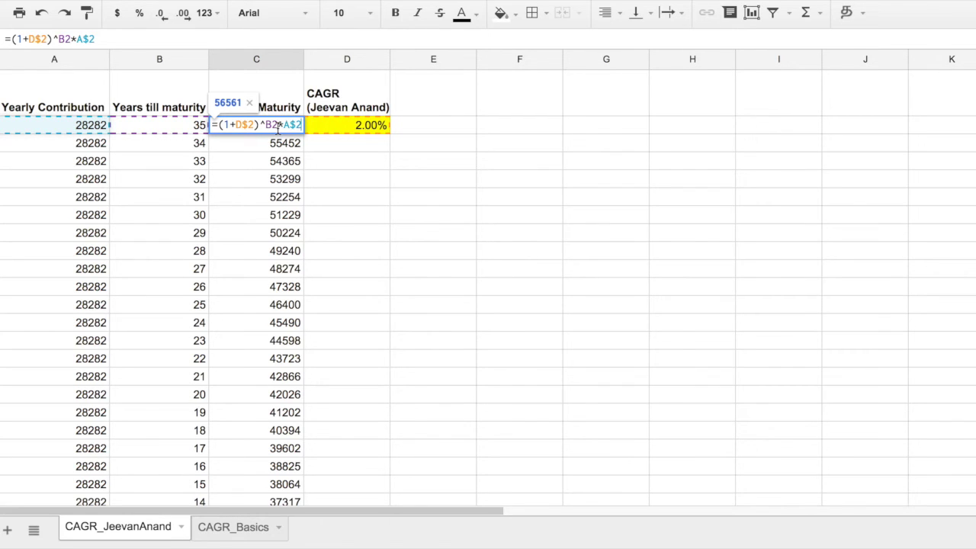
key("shift+Tab")
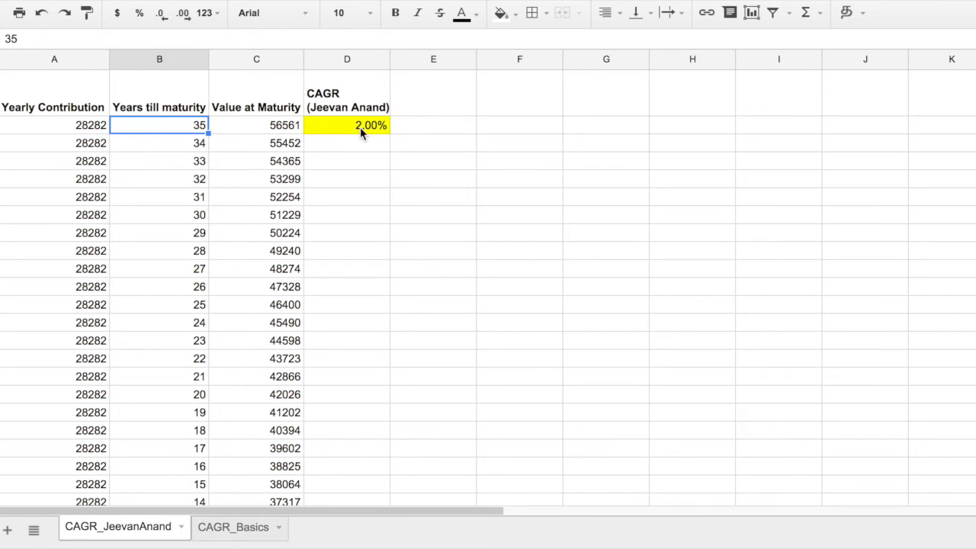
key("Tab")
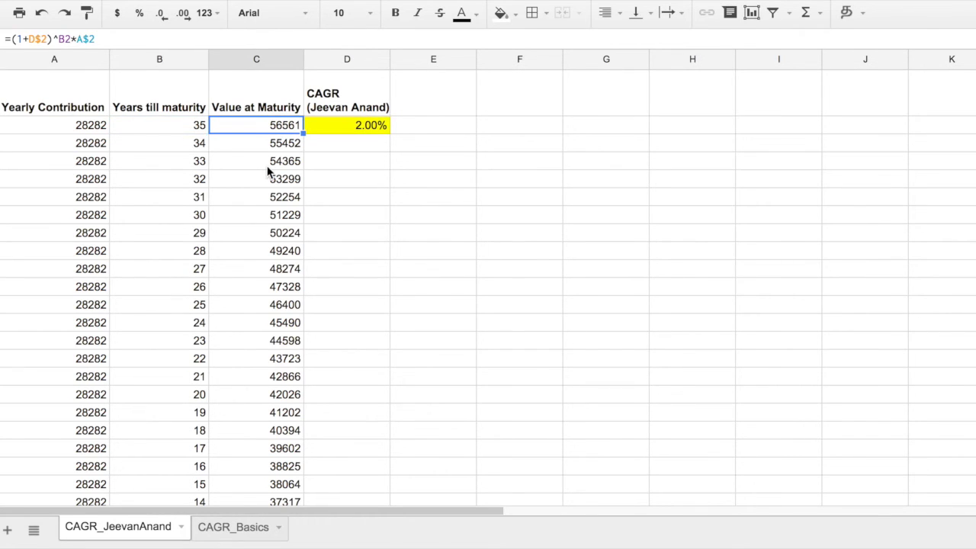
scroll(267, 171, "down", 5)
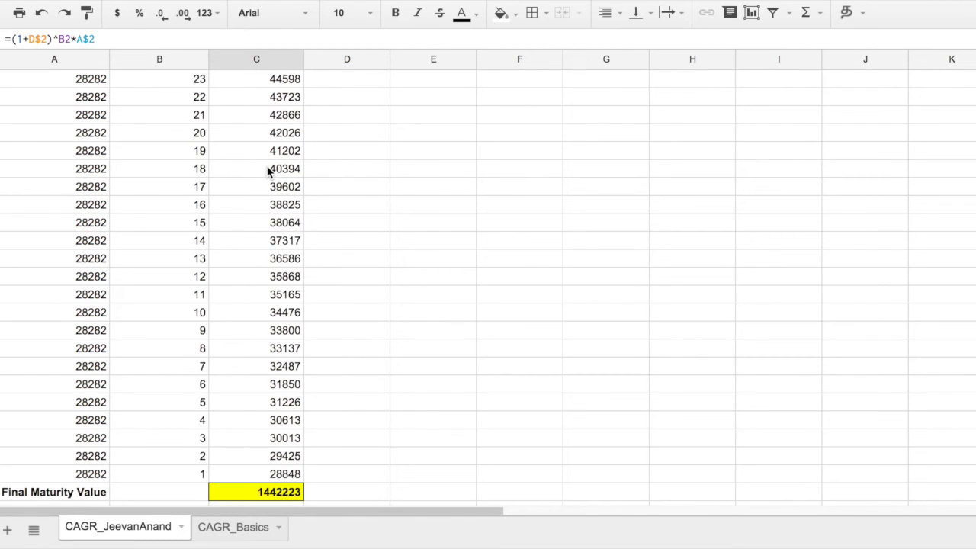
scroll(267, 171, "up", 6)
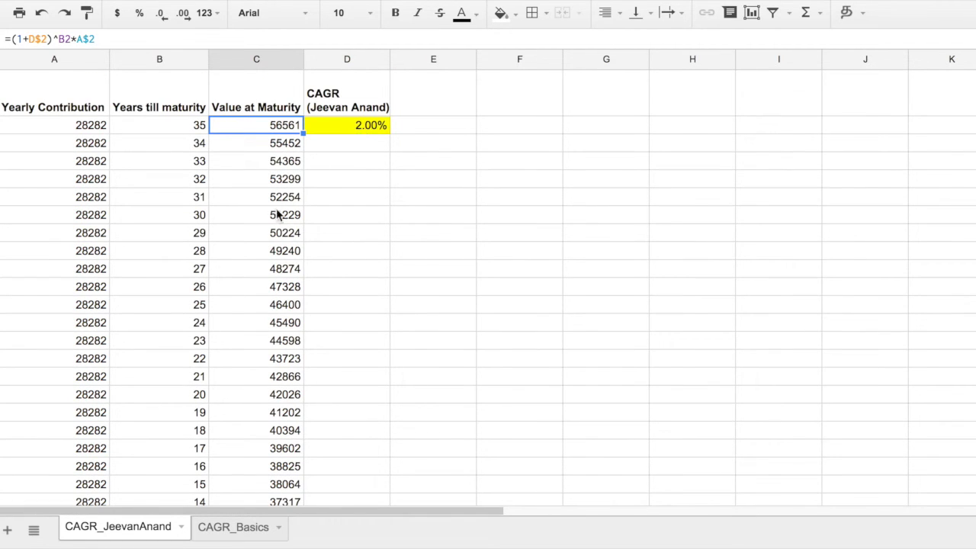
scroll(248, 276, "down", 7)
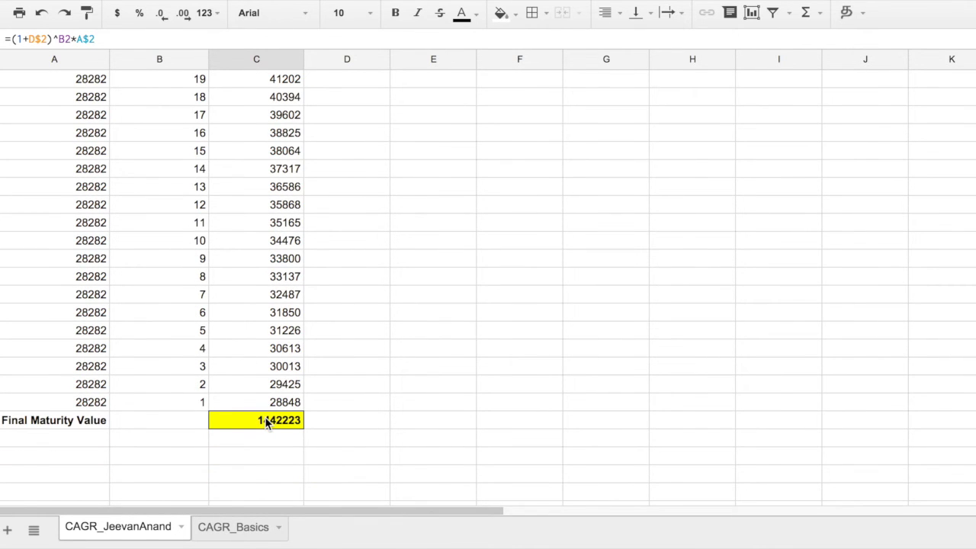
scroll(343, 242, "up", 7)
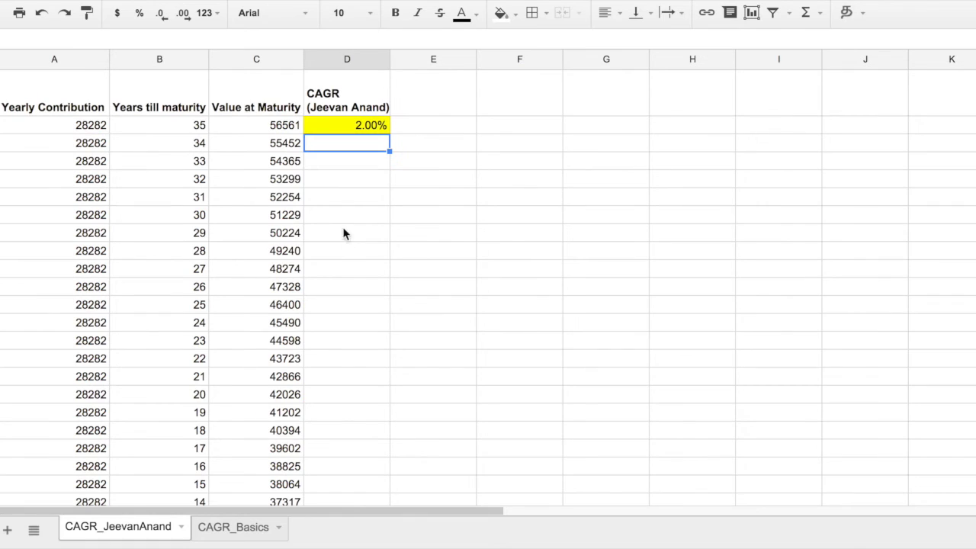
Step: Change the CAGR in D2 from 2% to 7.77% and check the final maturity value of 4990586
double_click(358, 124)
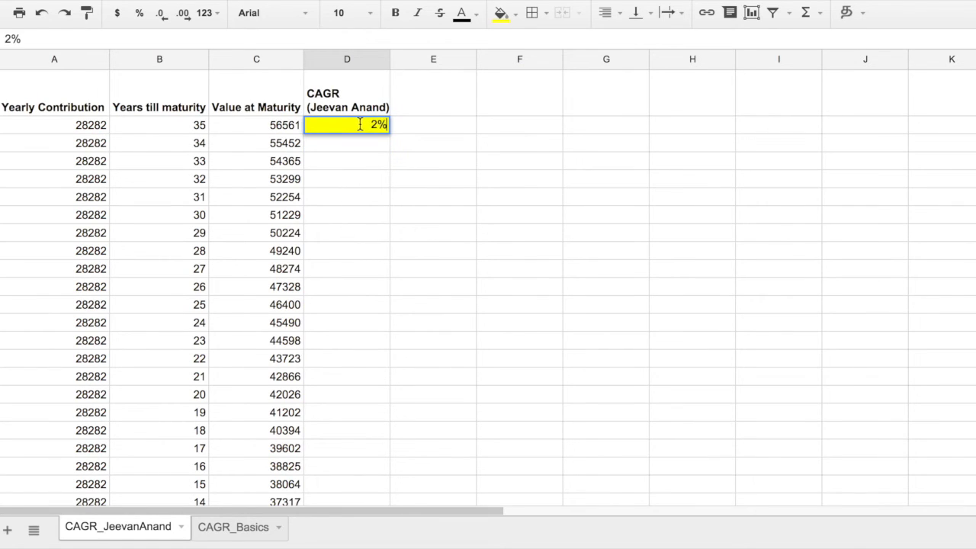
key("Left")
key("BackSpace")
type("7.77")
key("Return")
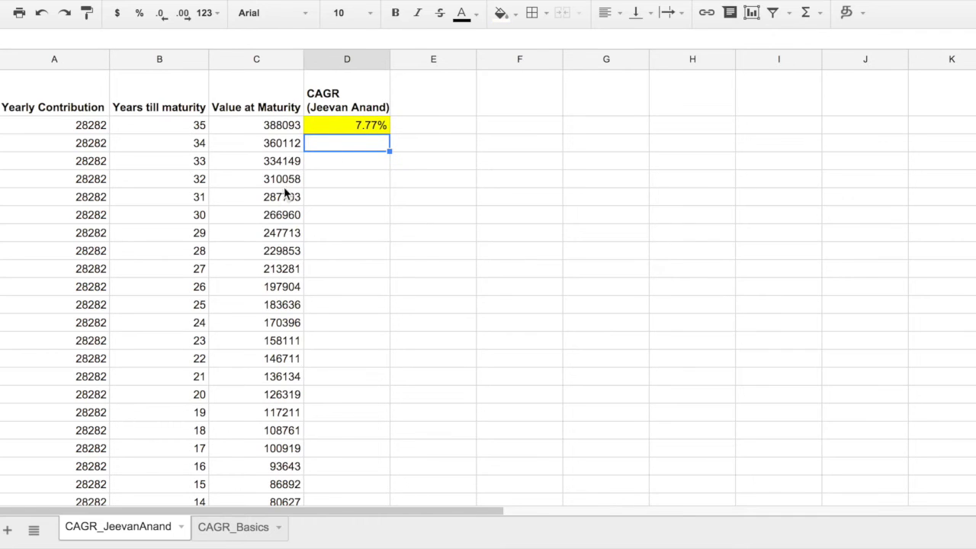
scroll(281, 202, "down", 5)
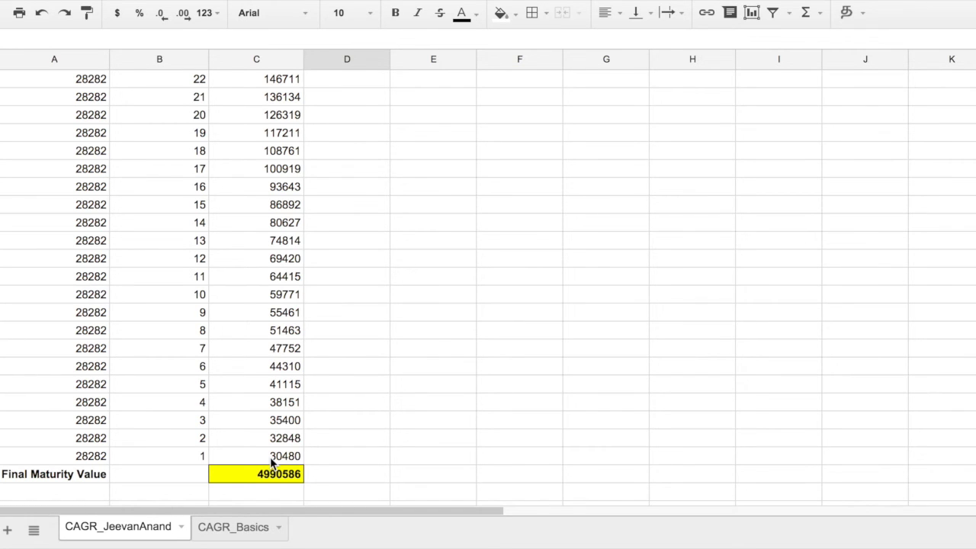
scroll(272, 462, "up", 5)
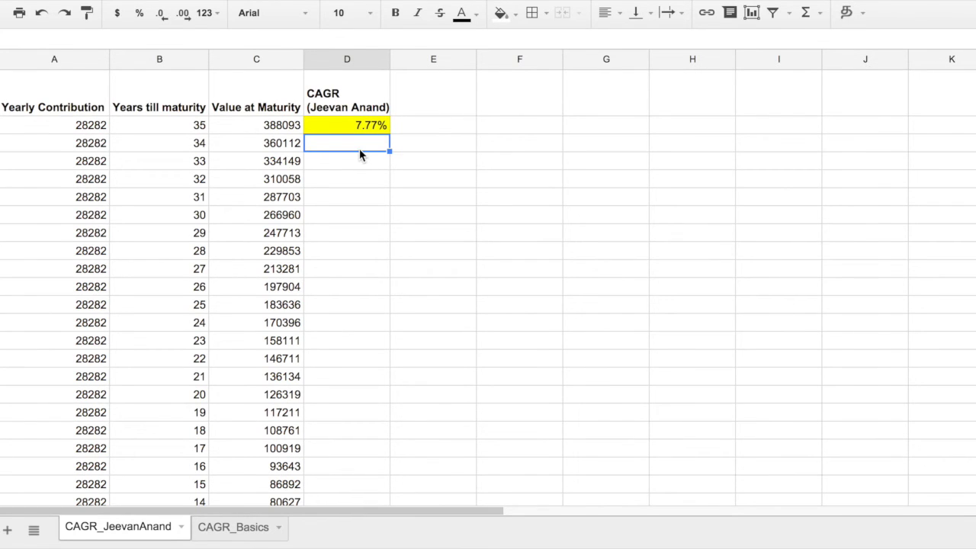
key("Up")
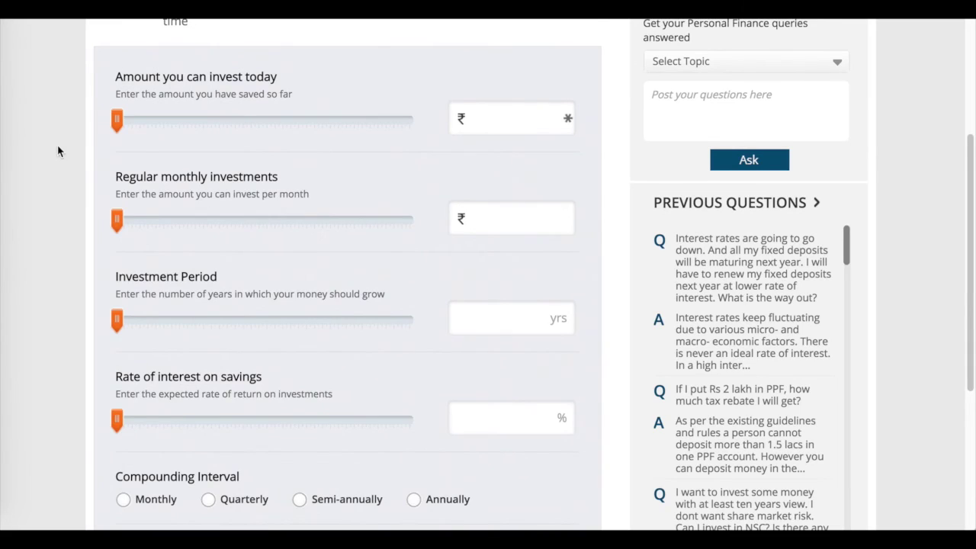
Step: Scroll down to the investment calculator's empty input form
scroll(65, 154, "down", 1)
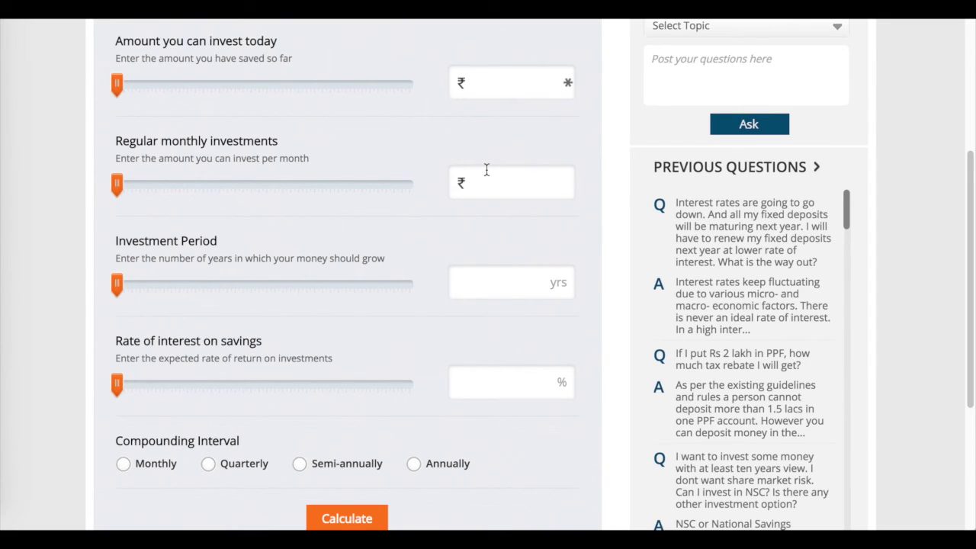
Step: Enter 0 as the amount invested today and 2356.83 as the regular monthly investment
left_click(511, 88)
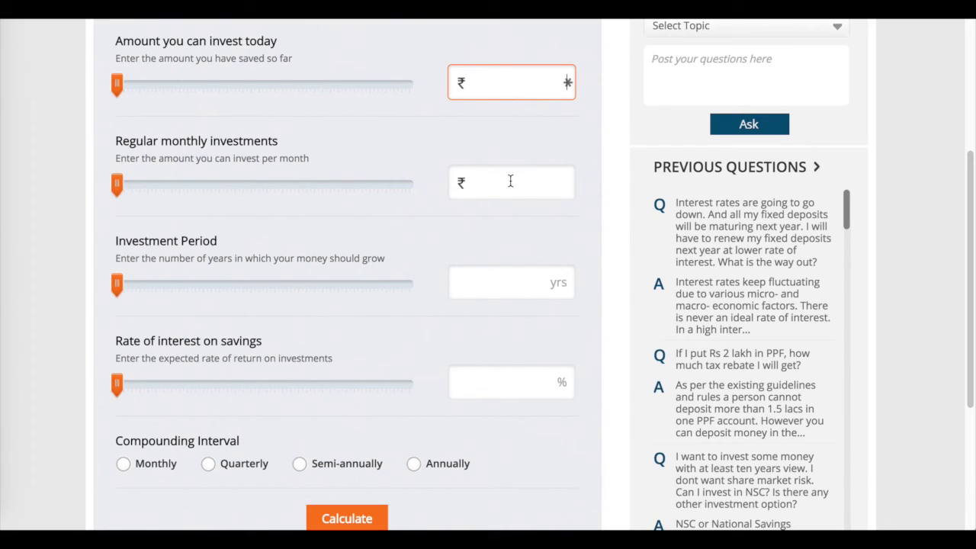
type("0")
left_click(562, 186)
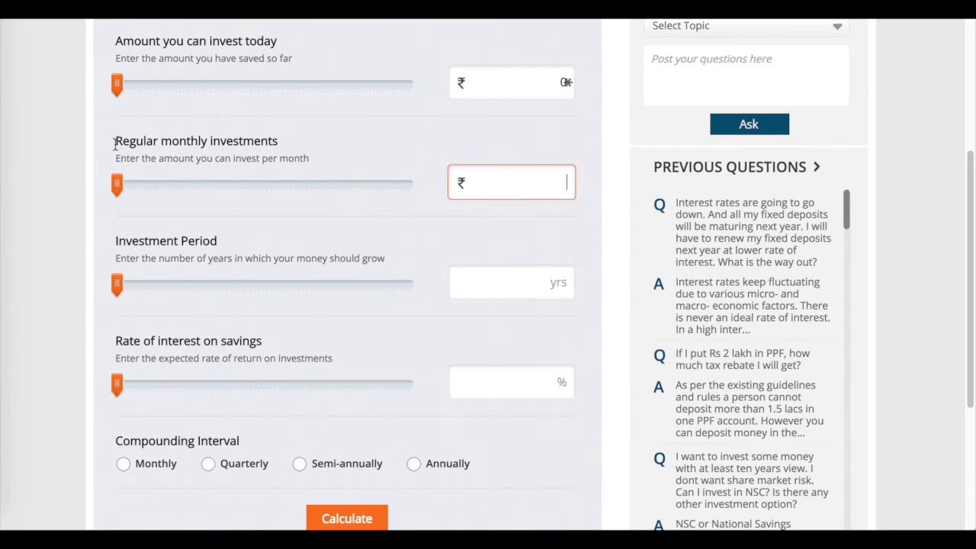
left_click_drag(115, 139, 290, 146)
left_click(471, 165)
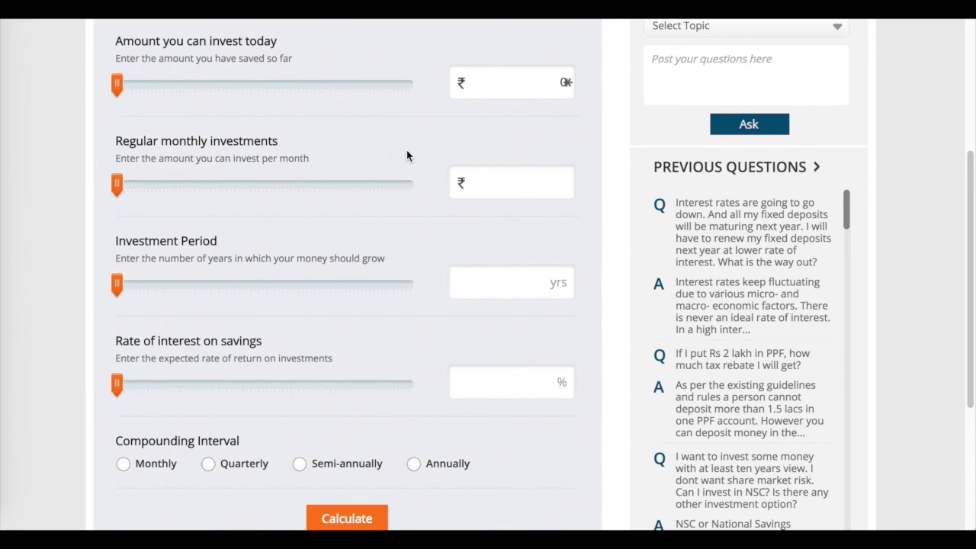
left_click(494, 185)
type("2356.83")
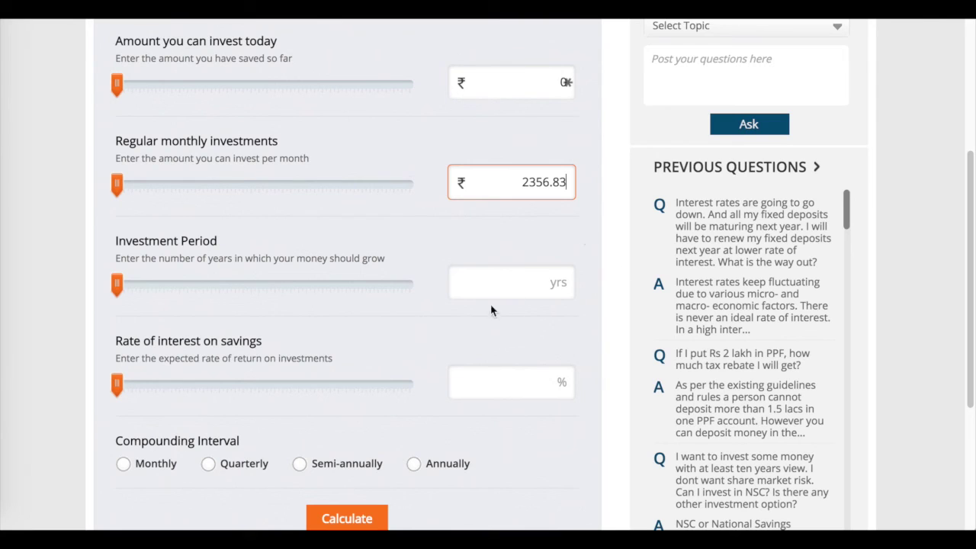
Step: Enter a 35-year period and 7.77% interest rate, then calculate the maturity value
left_click(525, 280)
type("35")
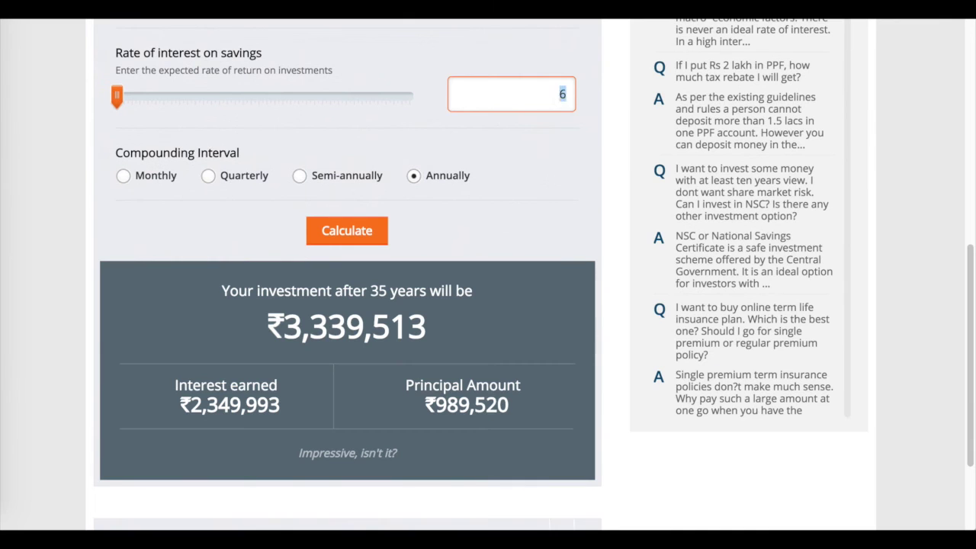
type("7.77")
left_click(363, 230)
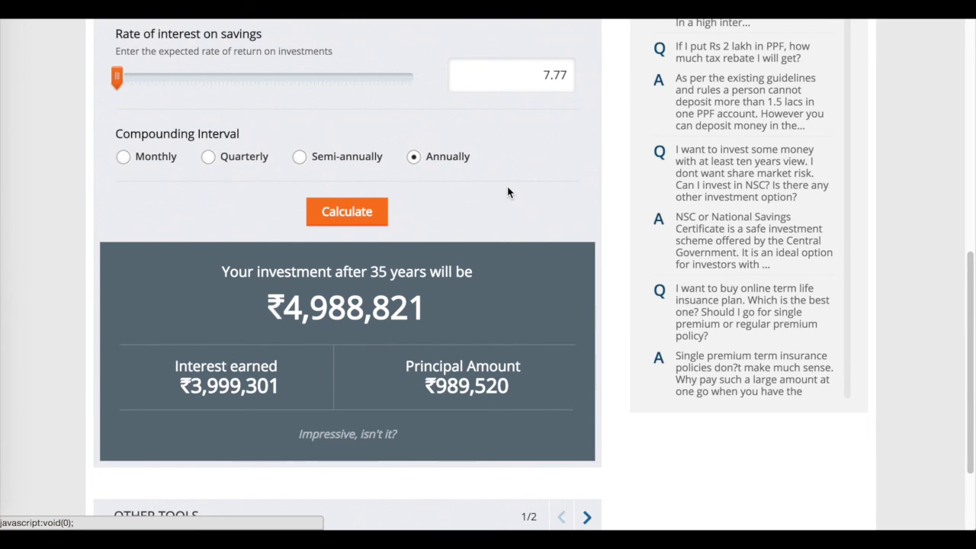
Step: Review the ₹4,988,821 projection and recheck the 7.77 interest rate entered
scroll(508, 192, "up", 2)
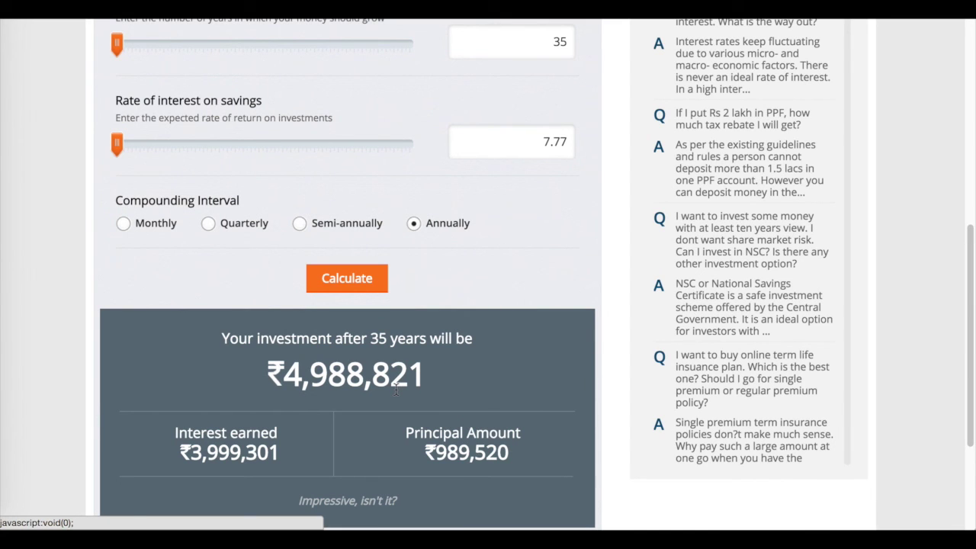
scroll(491, 272, "down", 1)
scroll(473, 305, "up", 5)
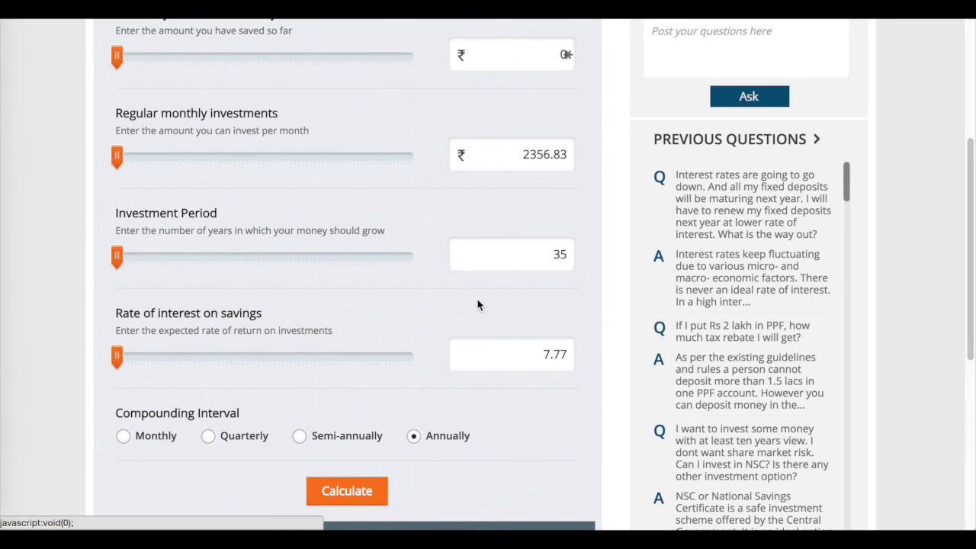
scroll(477, 305, "down", 1)
left_click(543, 300)
scroll(546, 330, "down", 1)
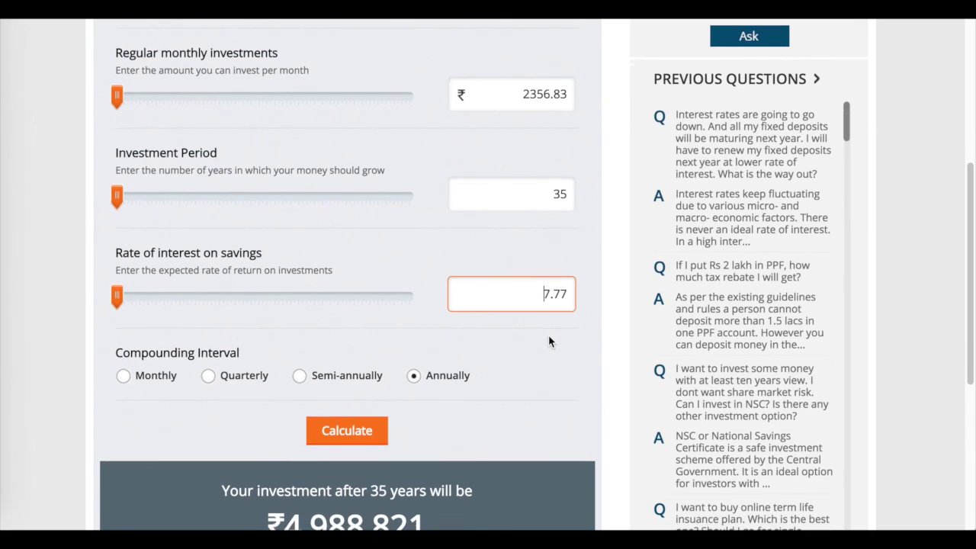